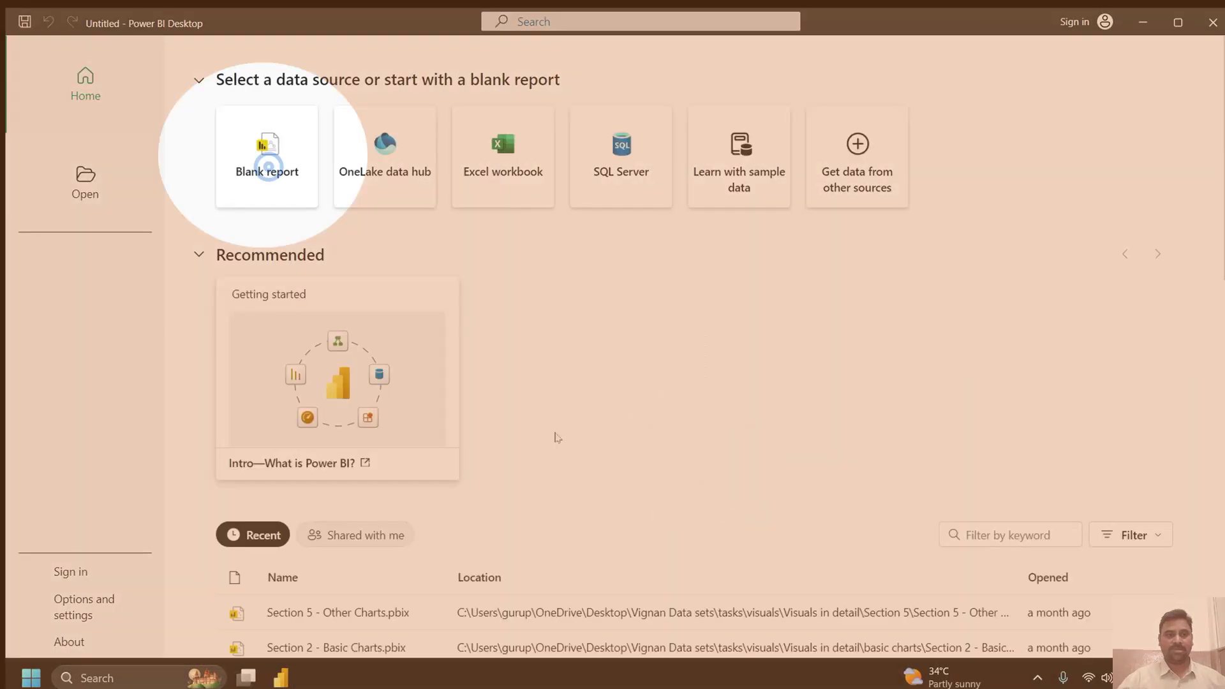
# Create a blank report and save it under the name csv.
pyautogui.click(269, 168)
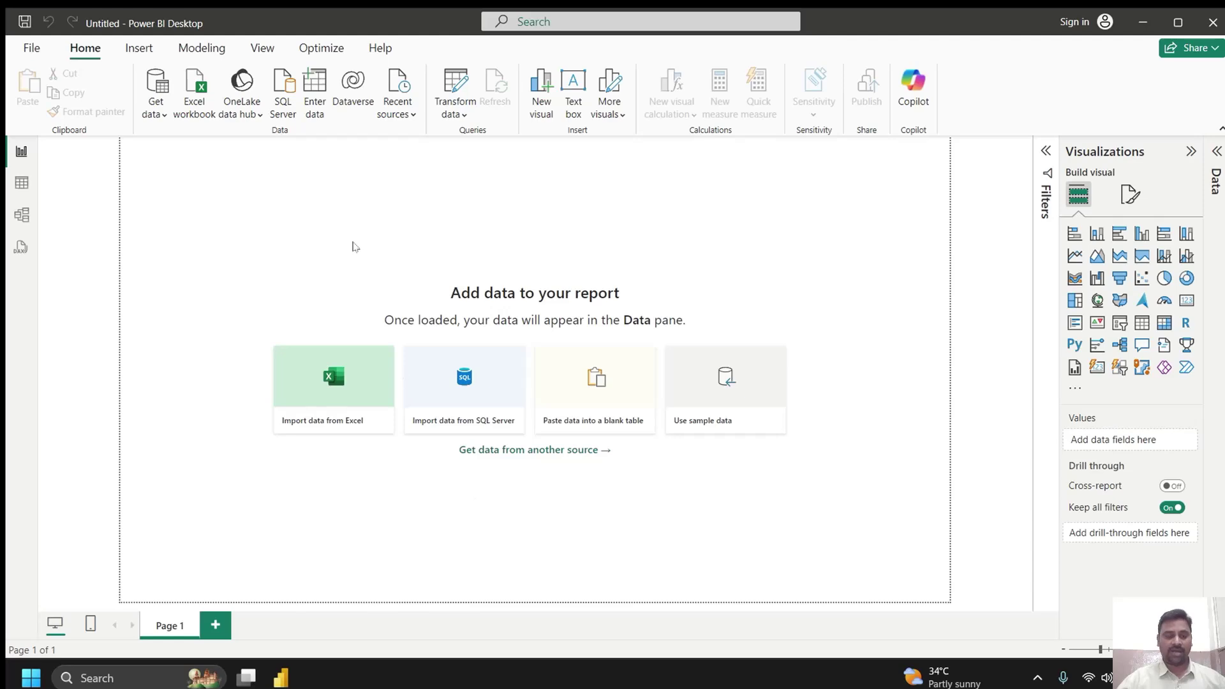
pyautogui.hotkey('ctrl', 's')
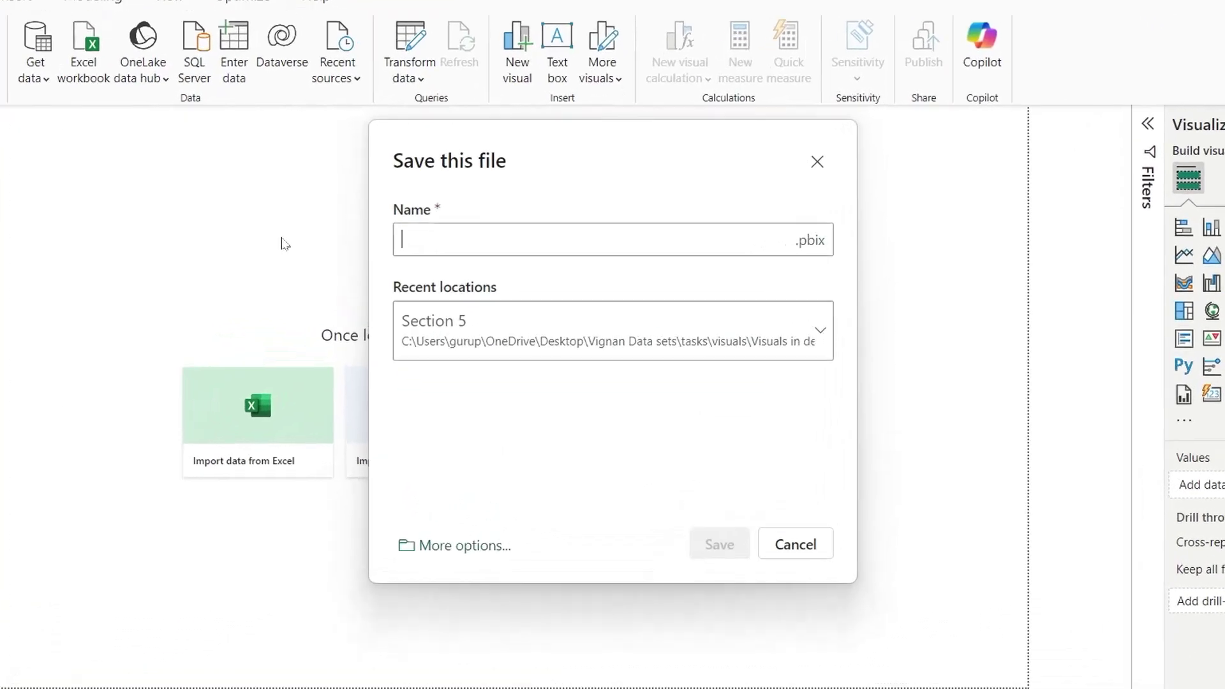
pyautogui.write('csv')
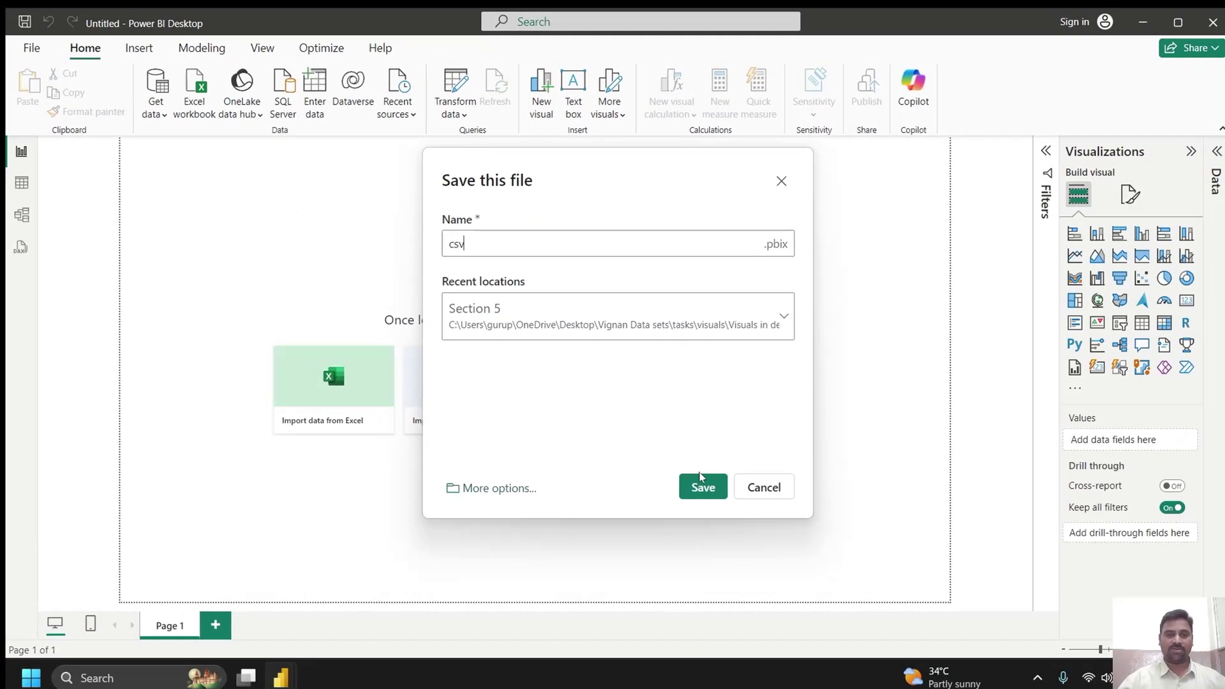
pyautogui.click(702, 483)
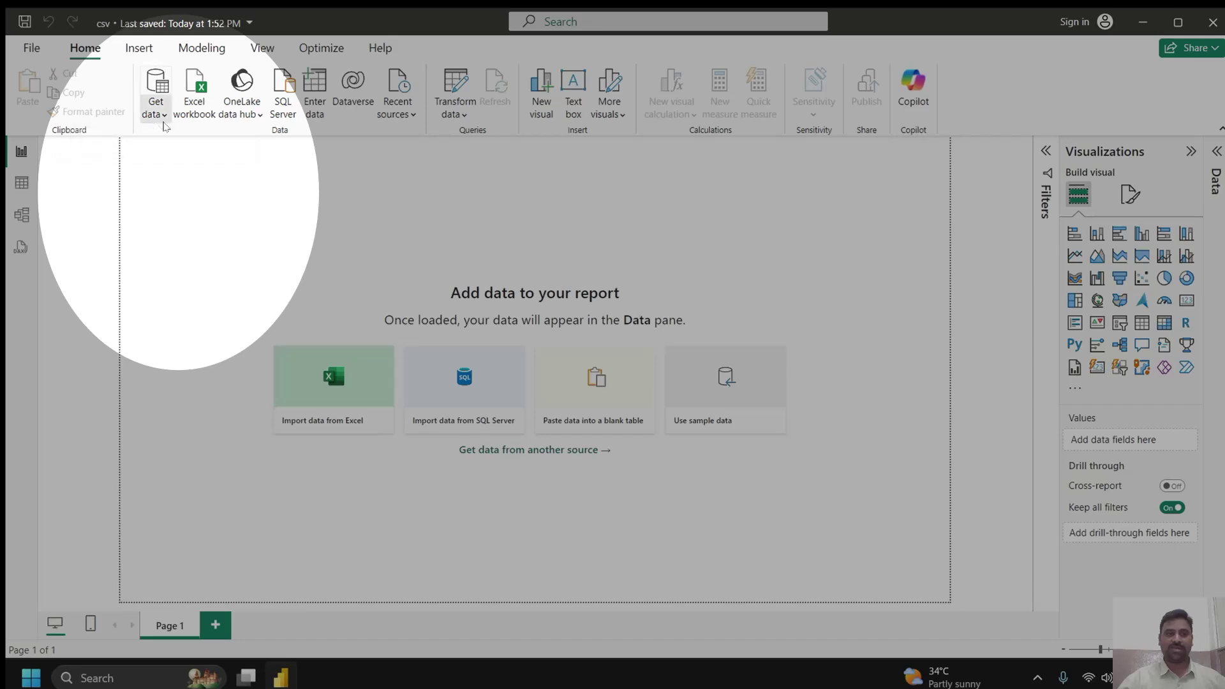
# Connect to the Text/CSV file "Sample - Superstore - Copy" from the Vignan Data sets folder.
pyautogui.click(160, 114)
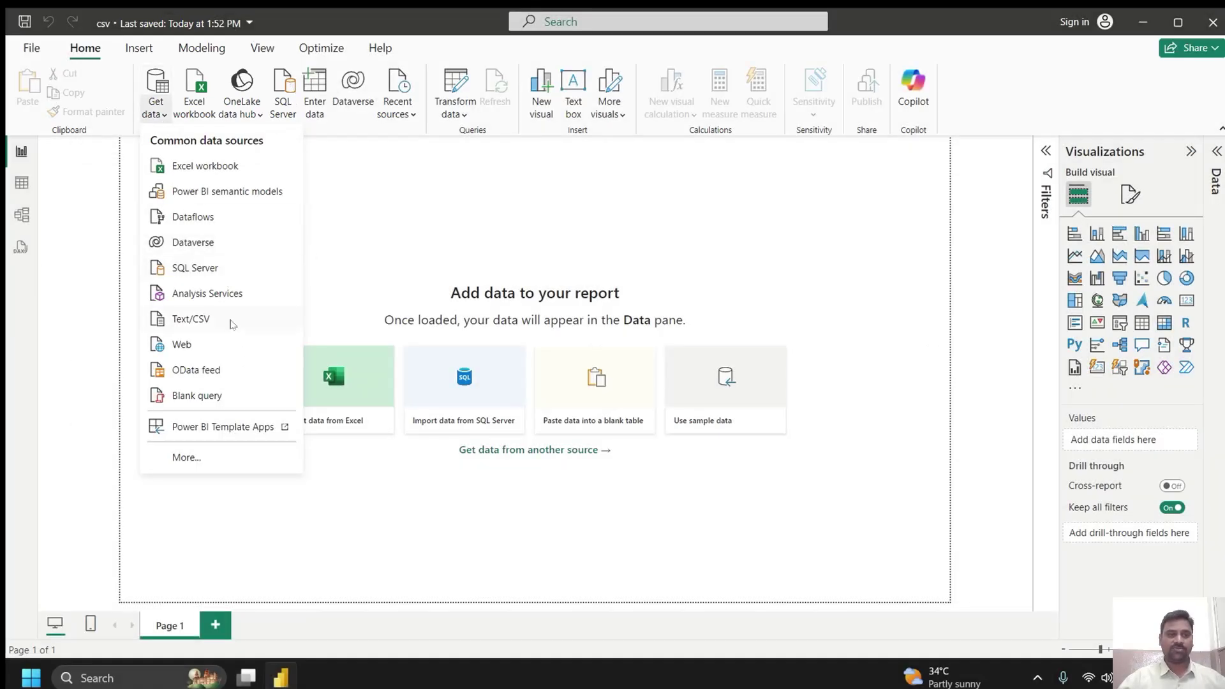
pyautogui.click(230, 319)
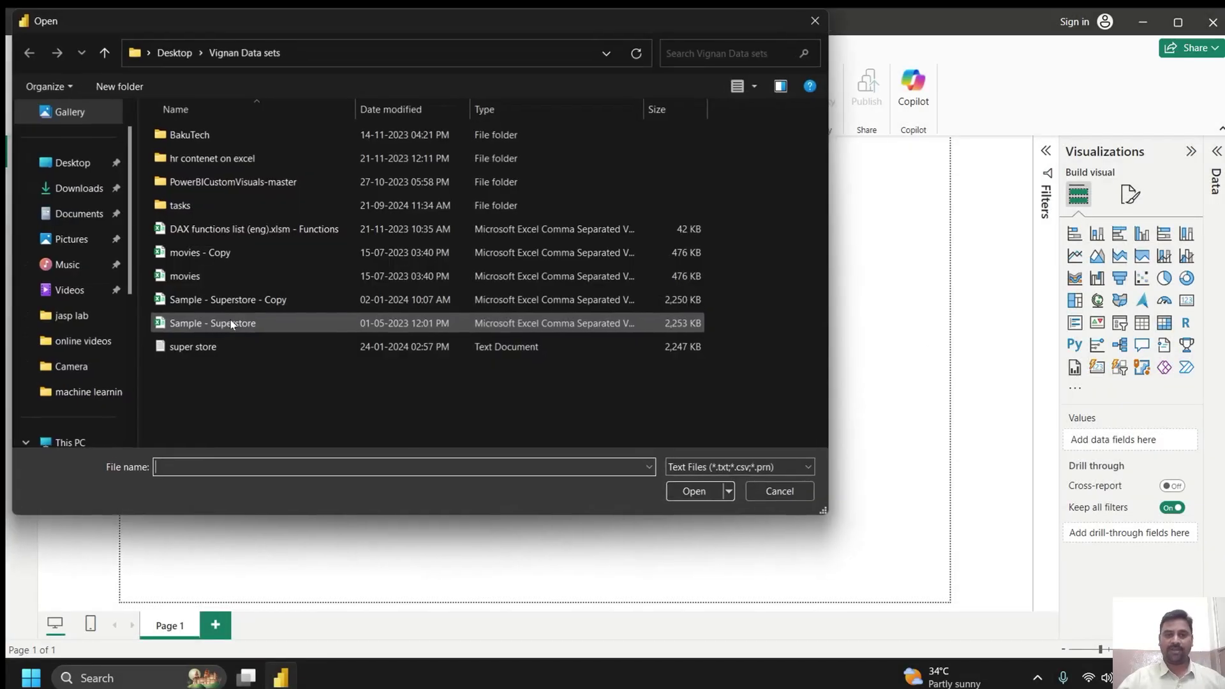
pyautogui.click(504, 302)
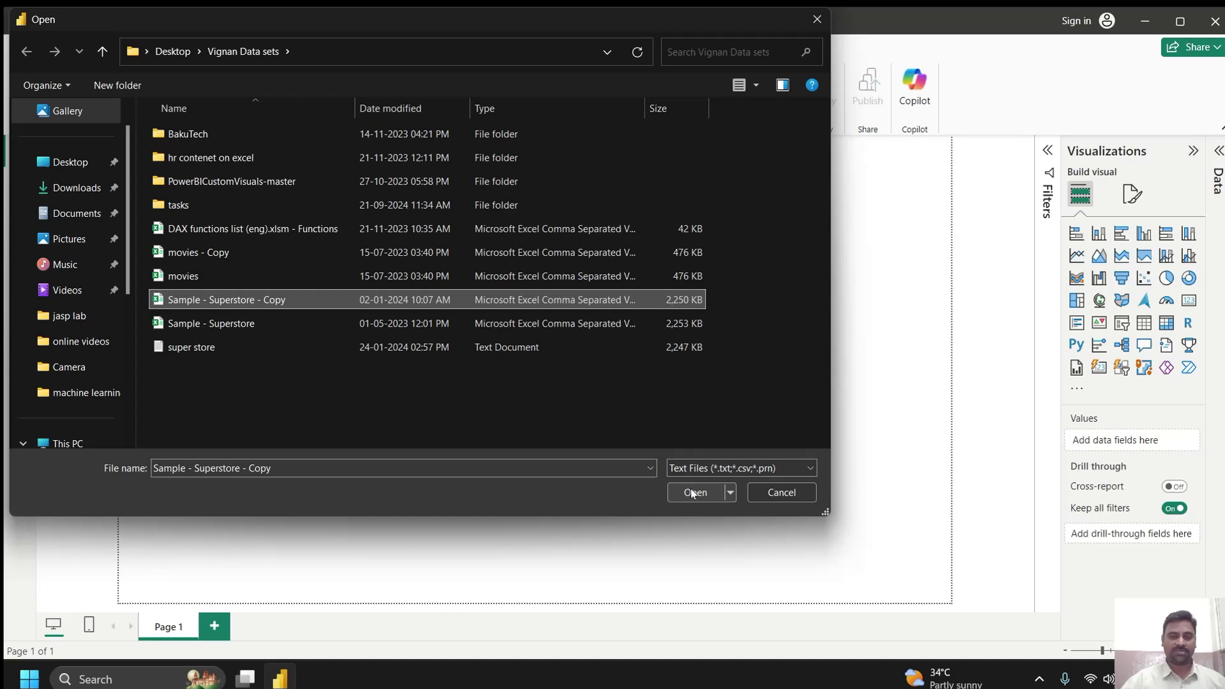
pyautogui.click(709, 516)
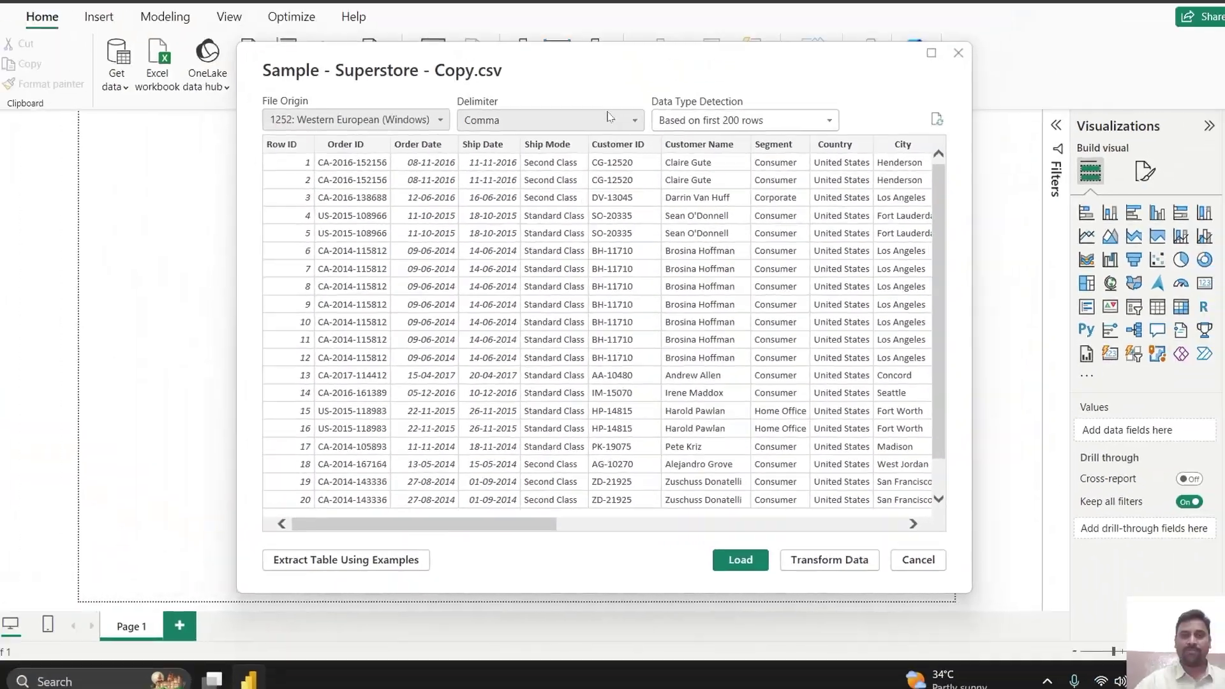
# Try the Space delimiter on the file preview, examine the resulting columns, and set the delimiter back to Comma.
pyautogui.click(623, 144)
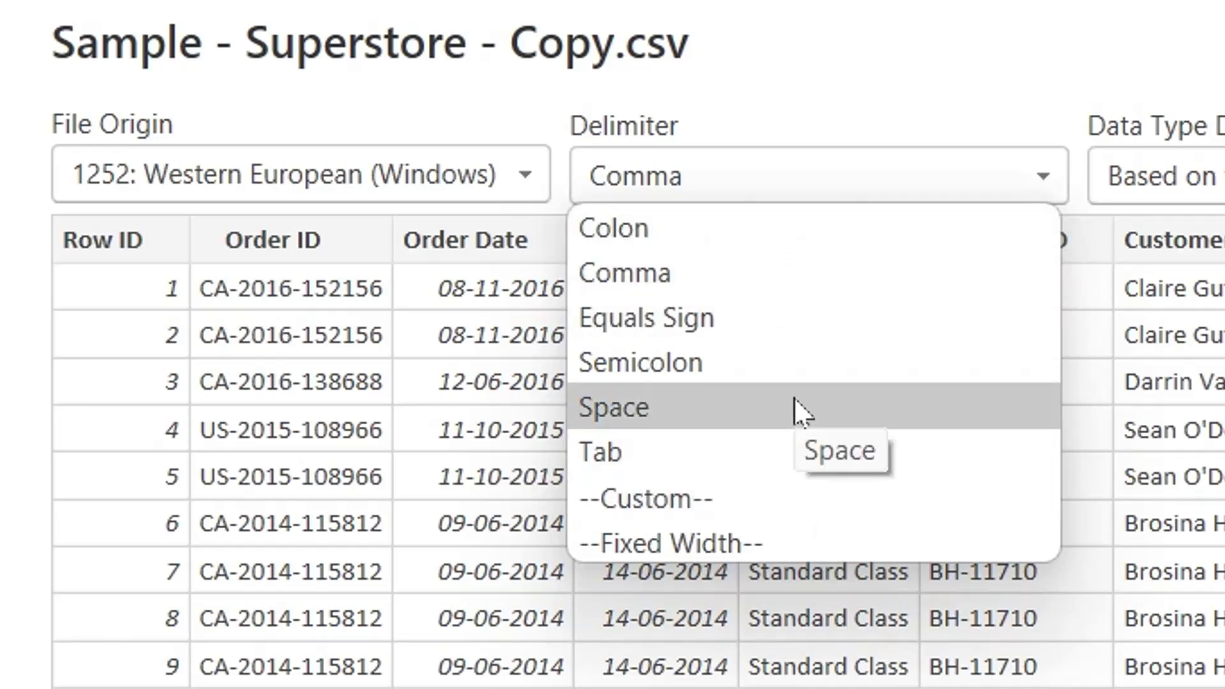
pyautogui.click(803, 414)
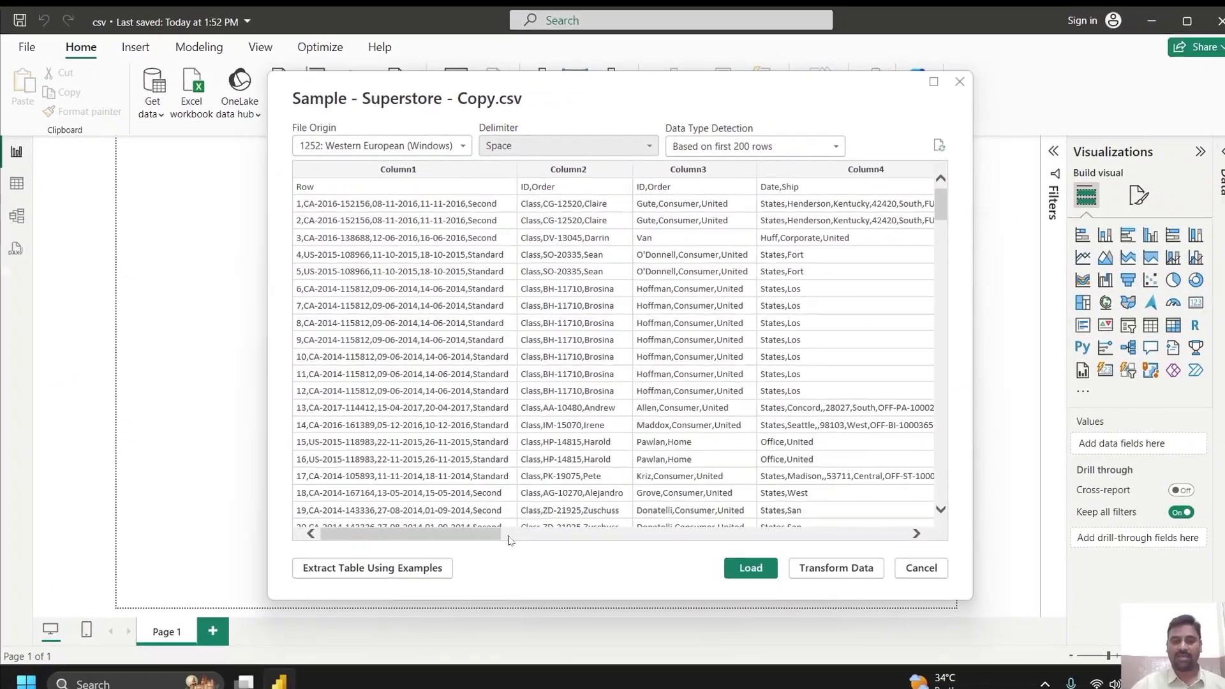
pyautogui.moveTo(489, 535); pyautogui.dragTo(524, 528)
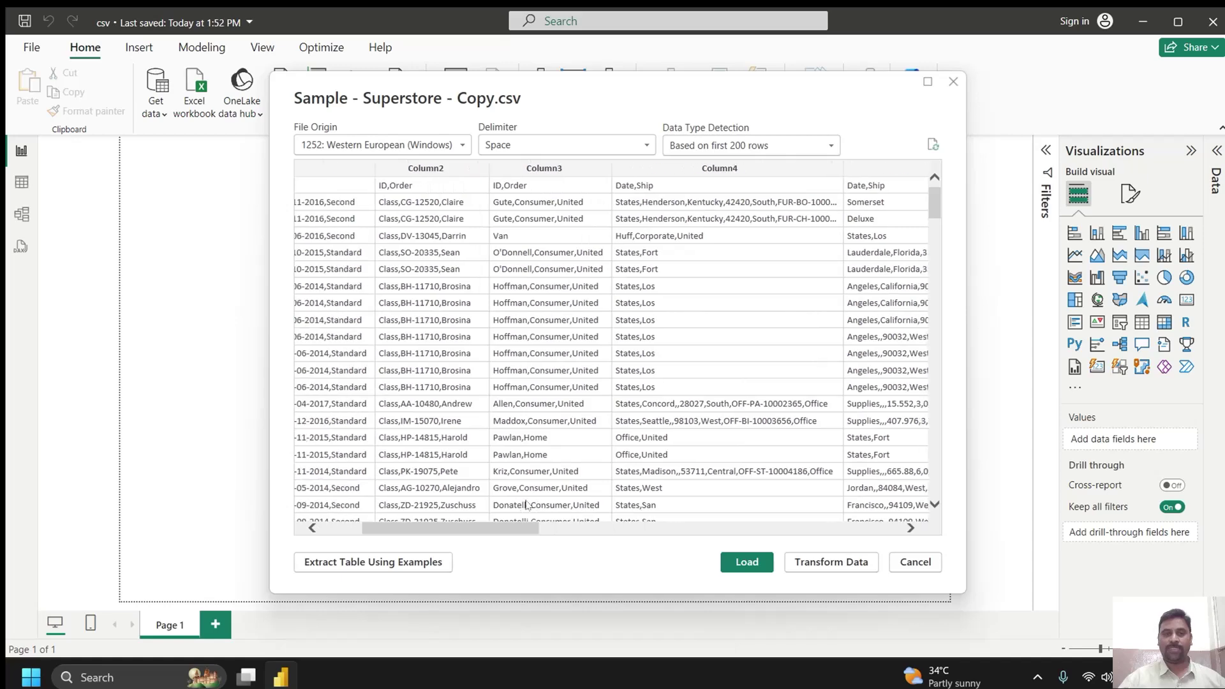
pyautogui.click(611, 146)
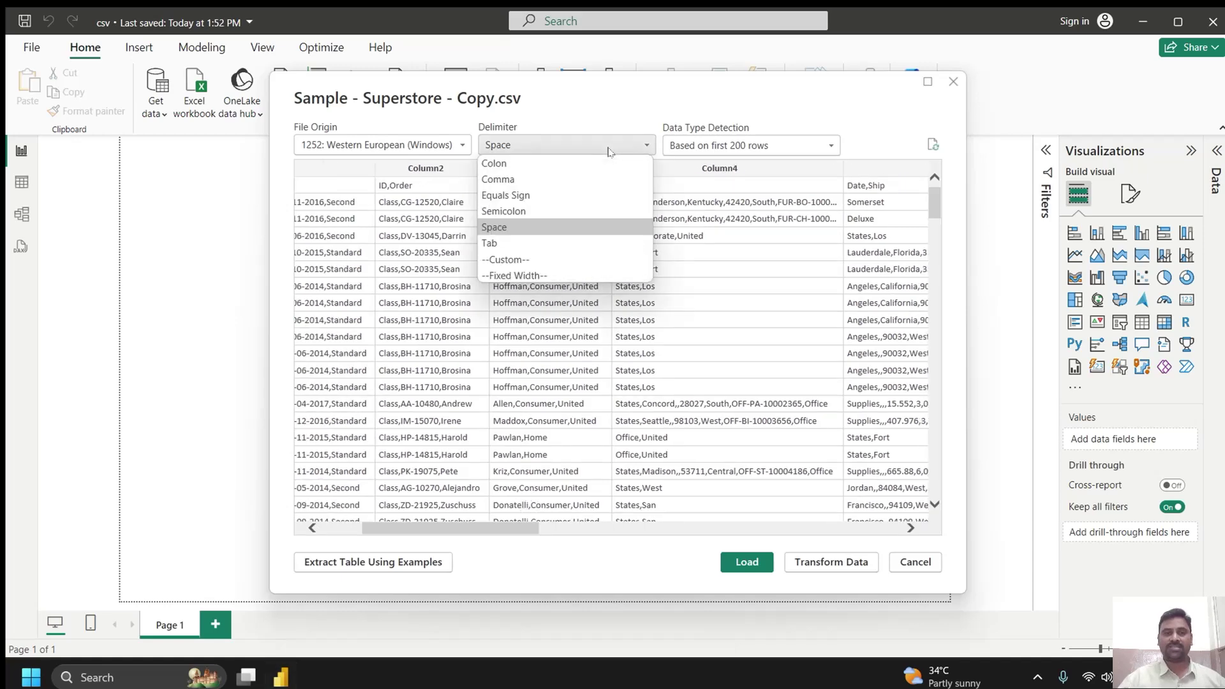
pyautogui.click(572, 179)
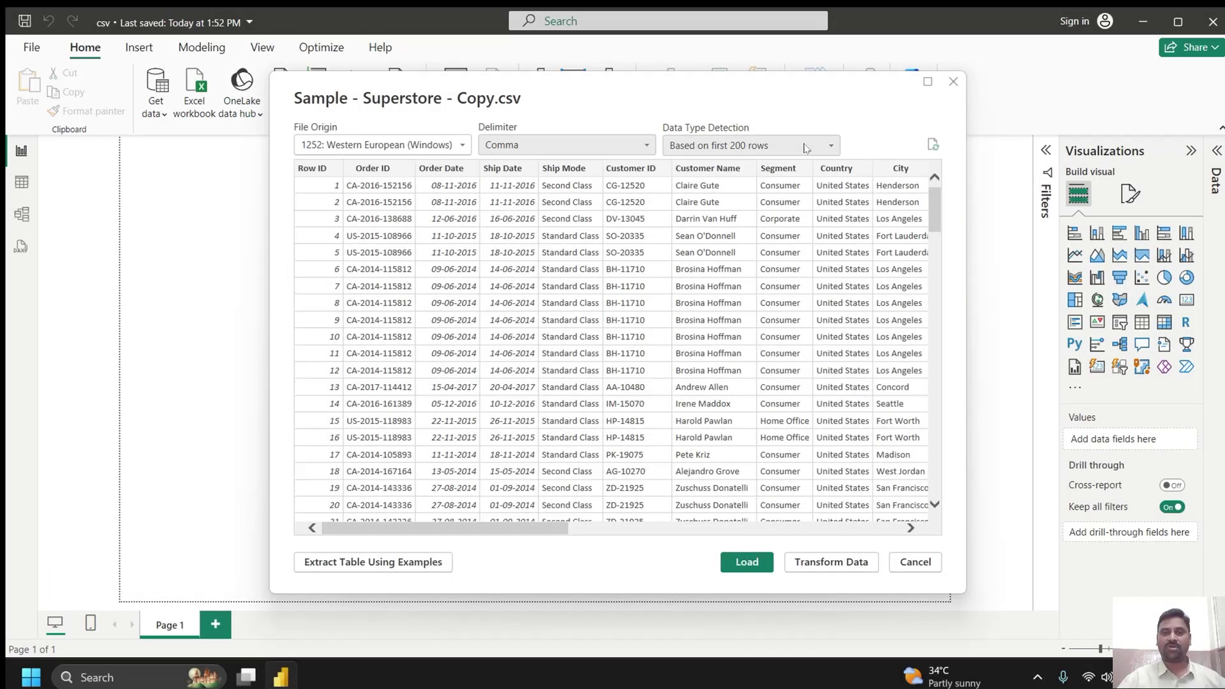
# Try data type detection based on the entire dataset and without detecting types, and return it to Based on first 200 rows.
pyautogui.click(806, 147)
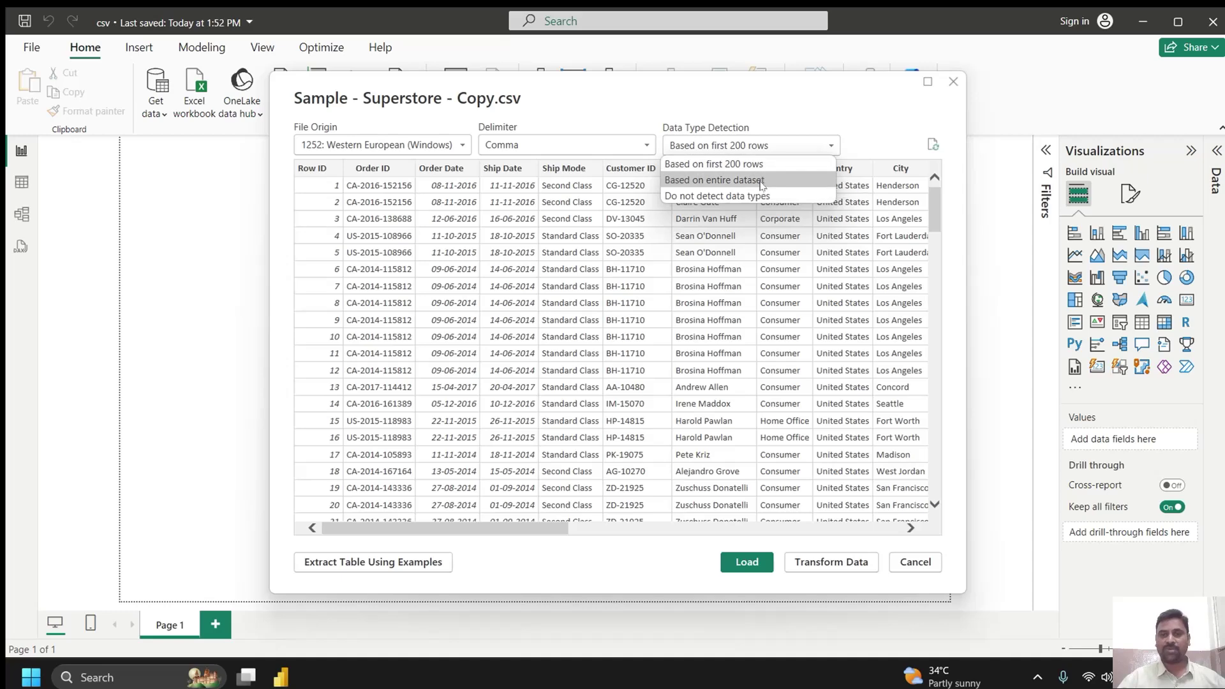
pyautogui.click(761, 183)
pyautogui.click(765, 149)
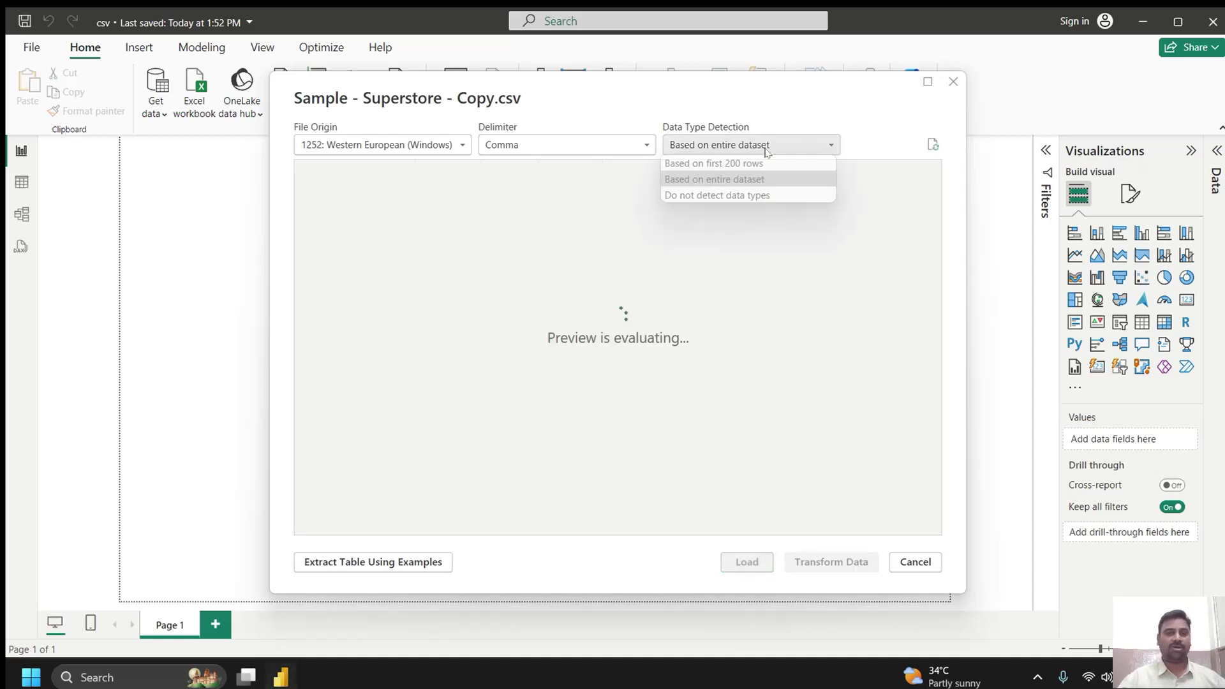
pyautogui.click(763, 196)
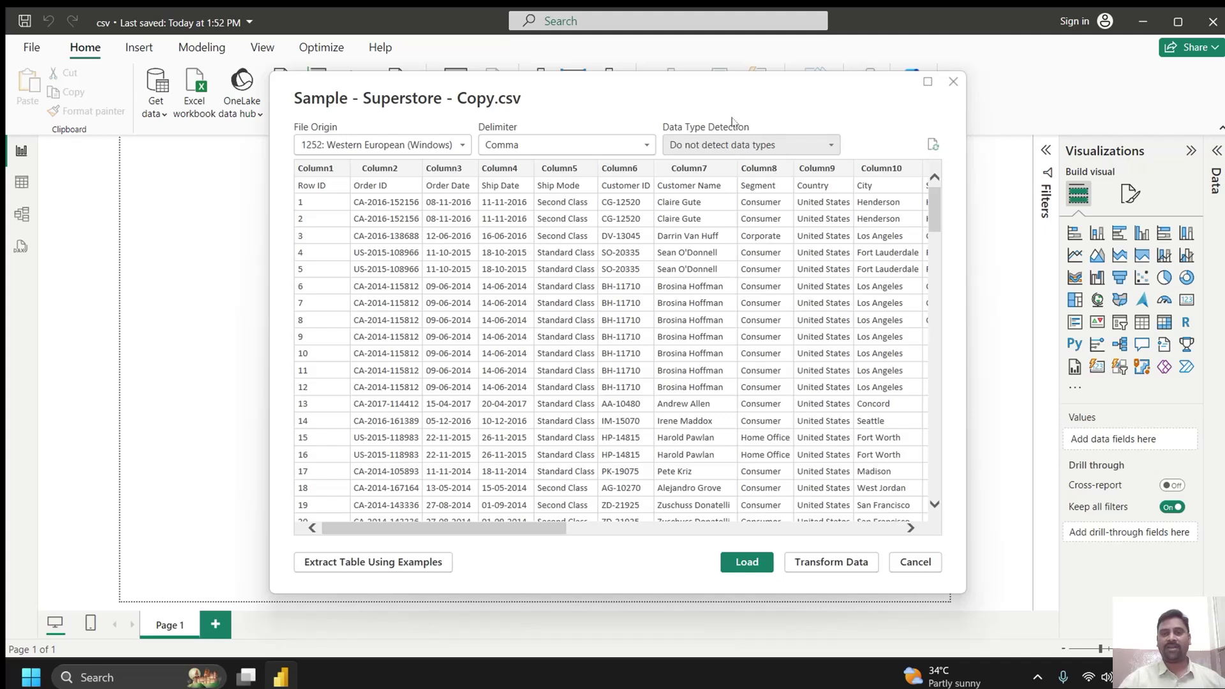
pyautogui.click(810, 149)
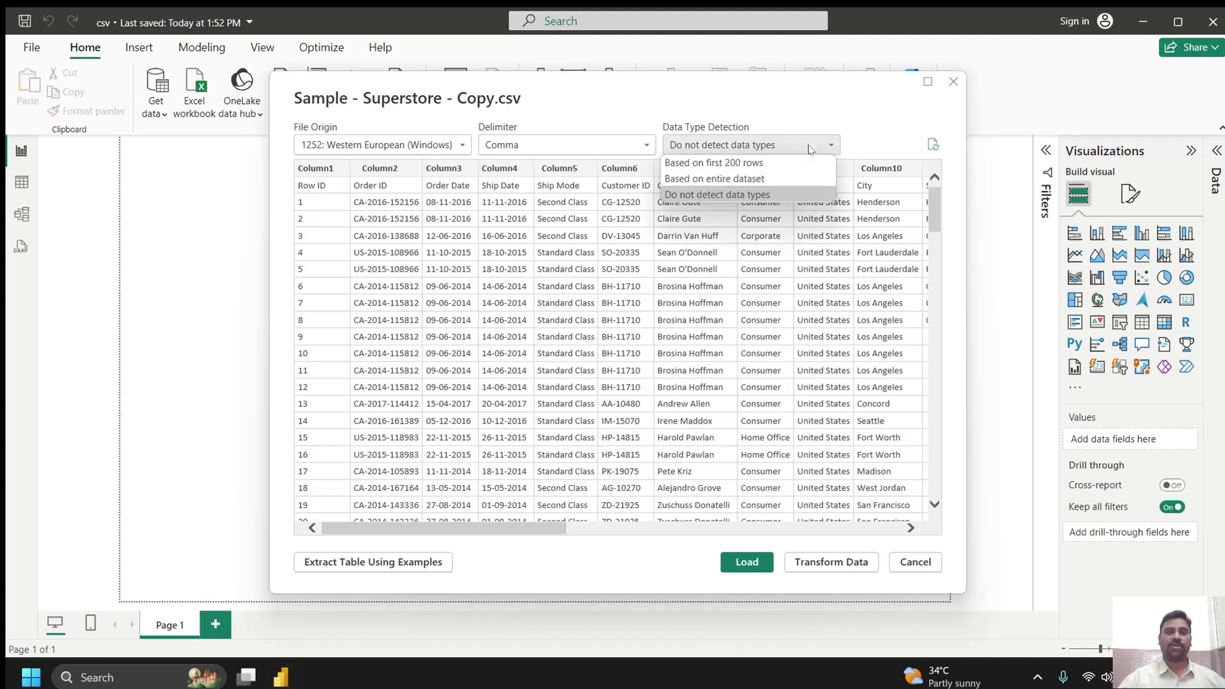
pyautogui.click(778, 164)
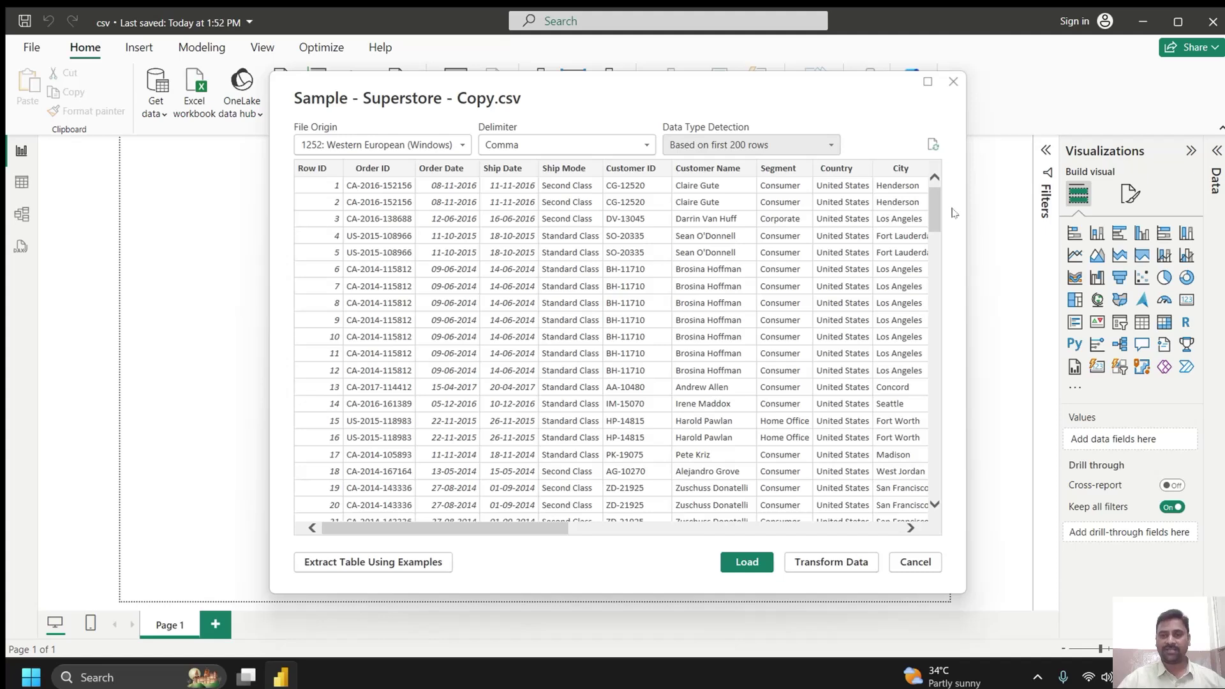
# Preview the file with detection based on the entire dataset, and switch back to the first 200 rows.
pyautogui.click(767, 152)
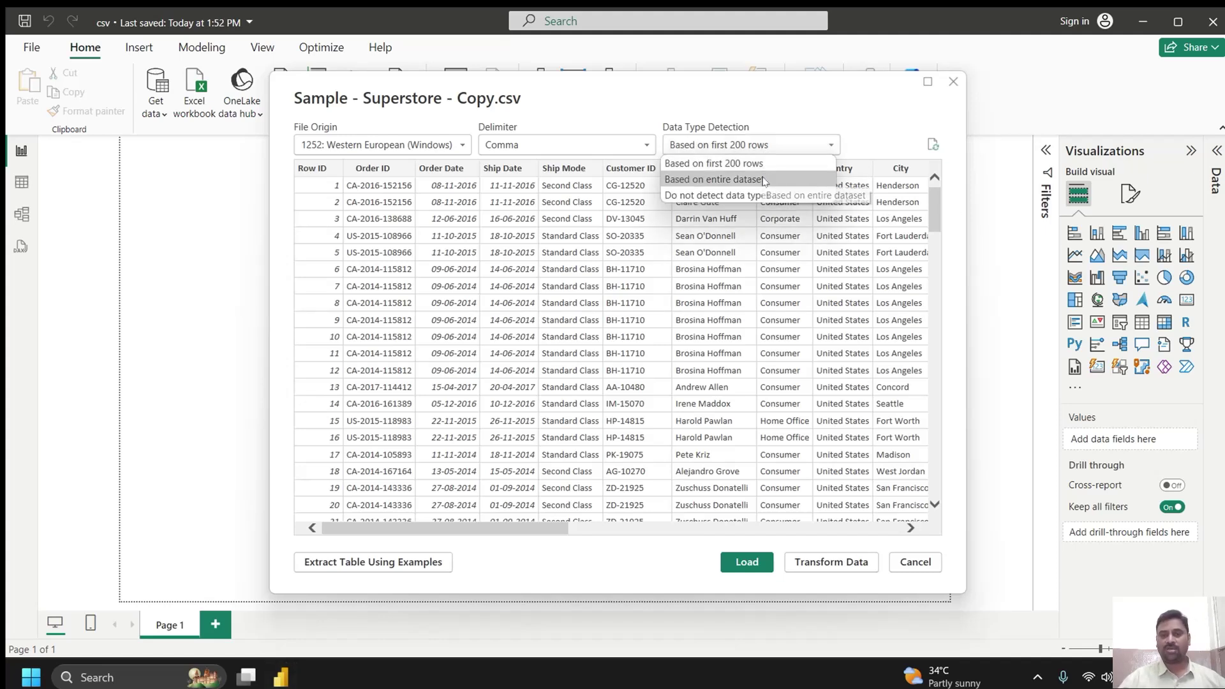
pyautogui.click(765, 181)
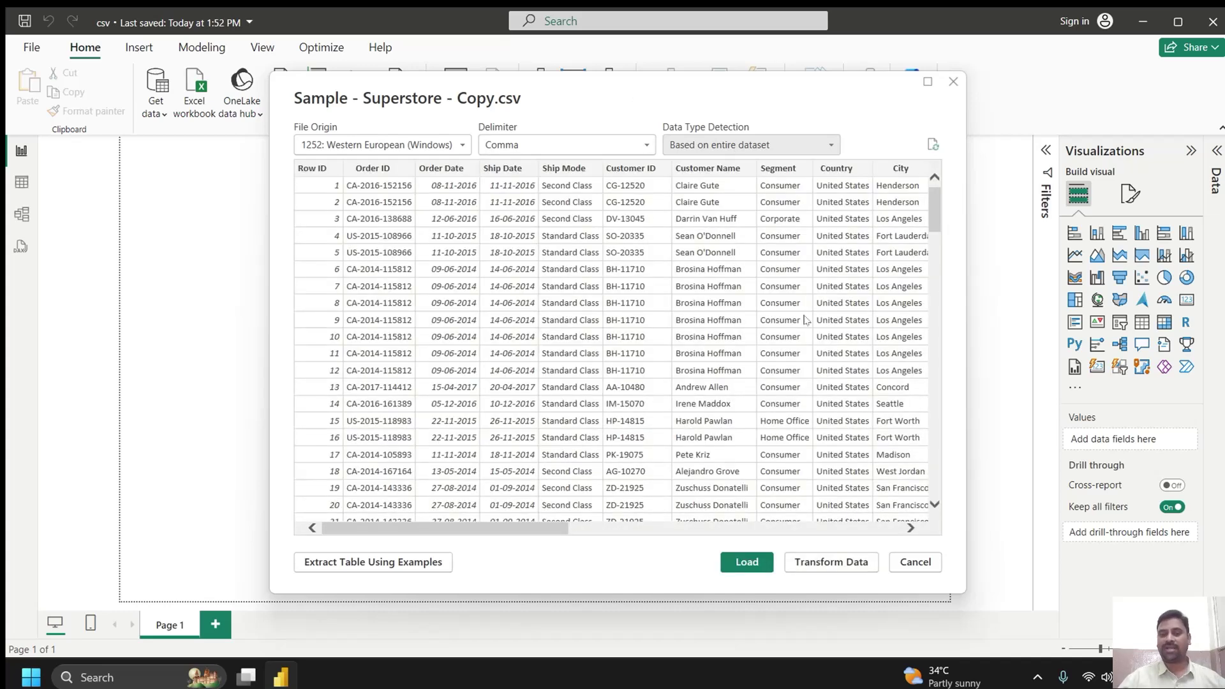
pyautogui.moveTo(555, 531); pyautogui.dragTo(430, 546)
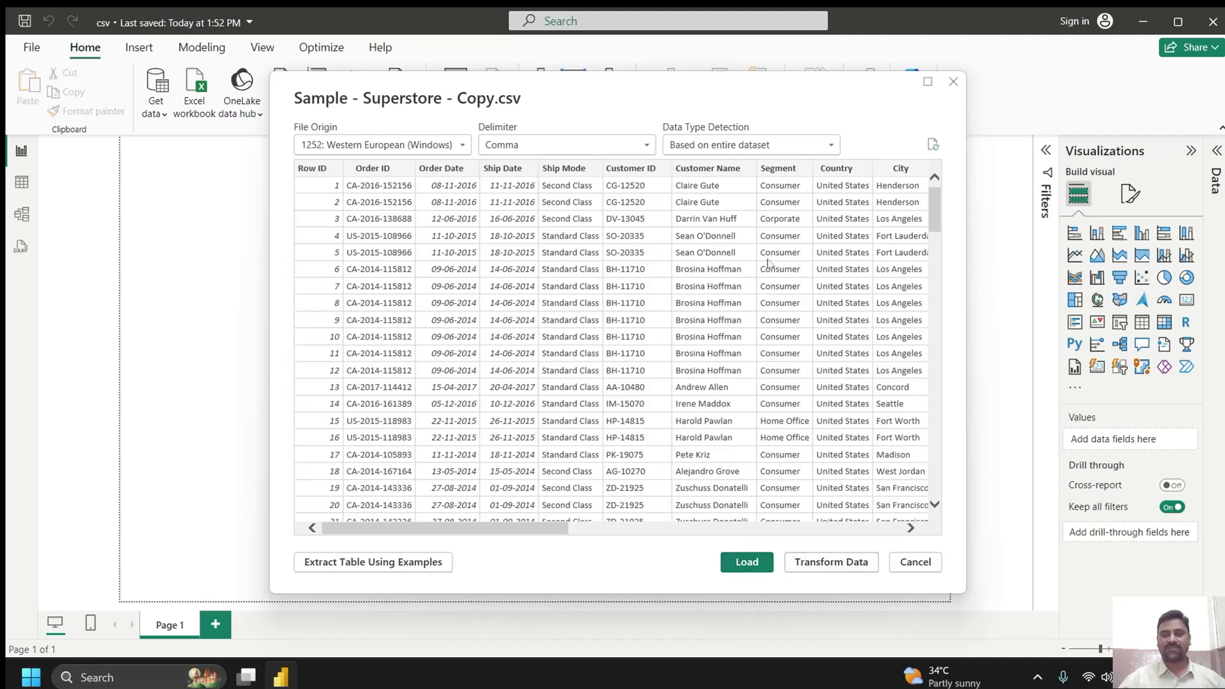
pyautogui.click(780, 146)
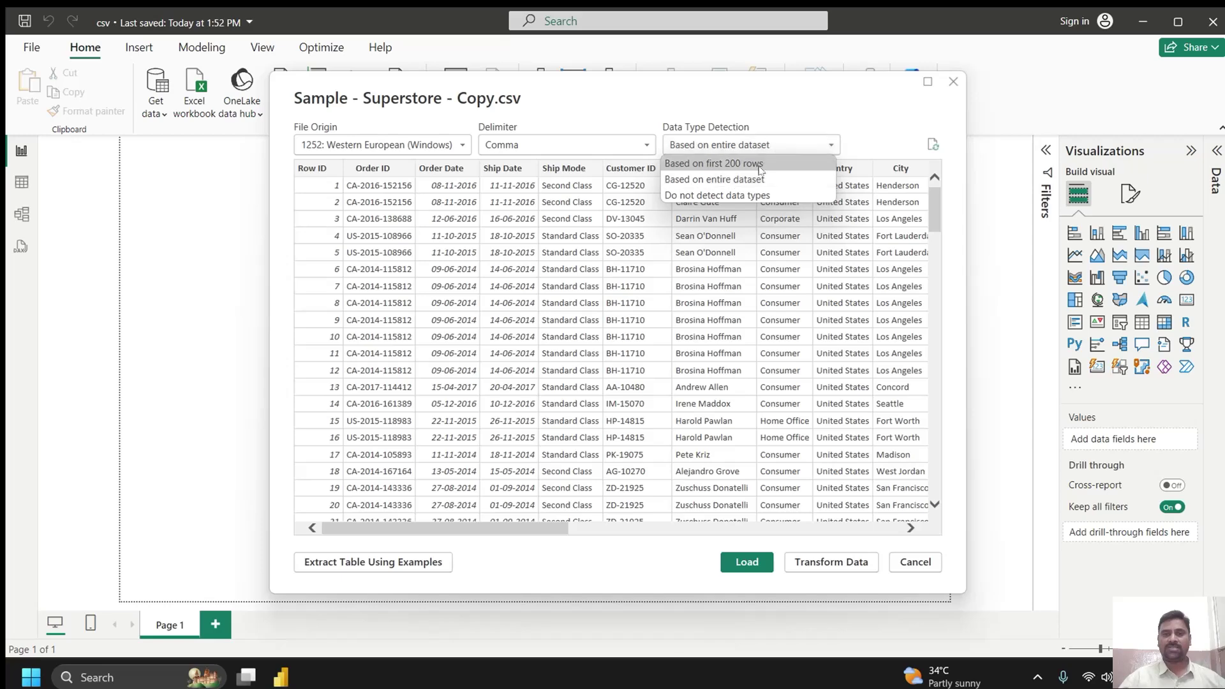
pyautogui.click(760, 164)
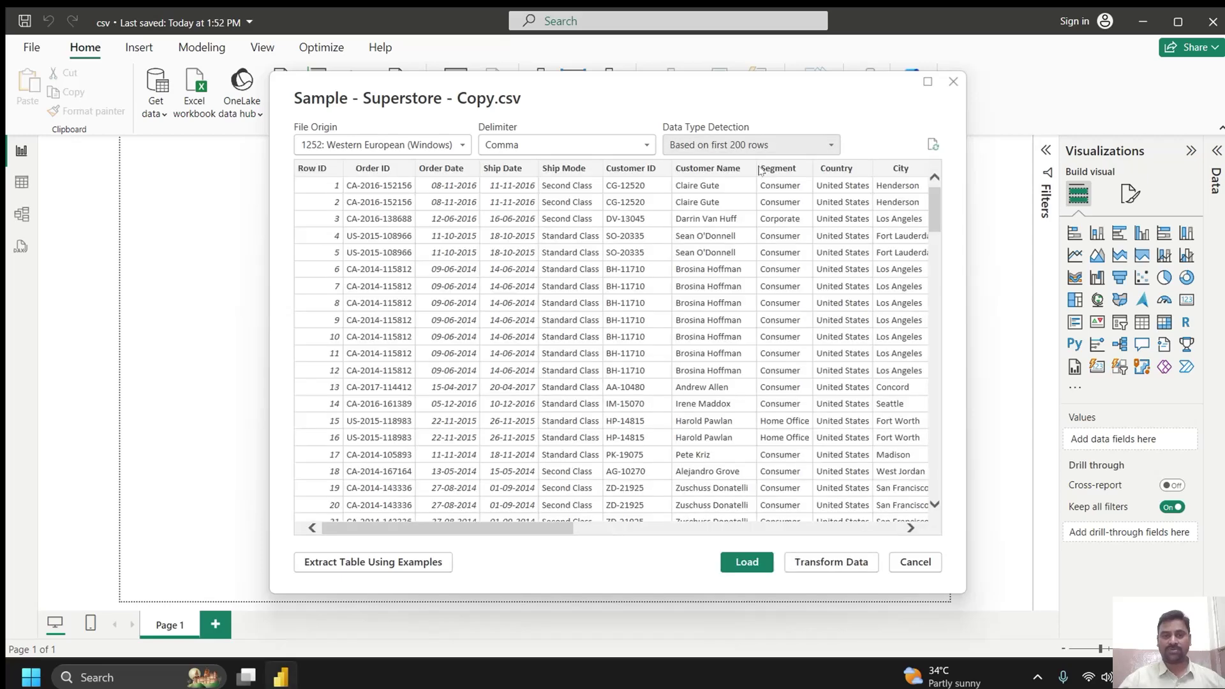
# Preview the file with Do not detect data types, and restore detection to Based on first 200 rows.
pyautogui.click(784, 149)
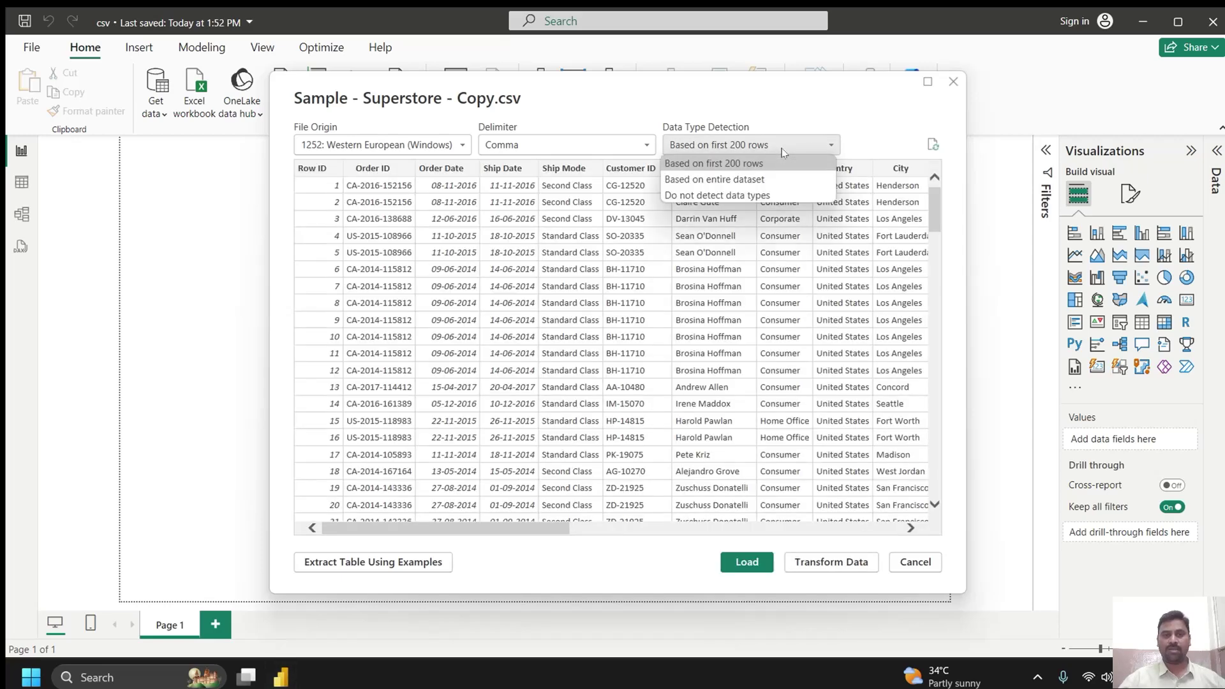
pyautogui.click(769, 193)
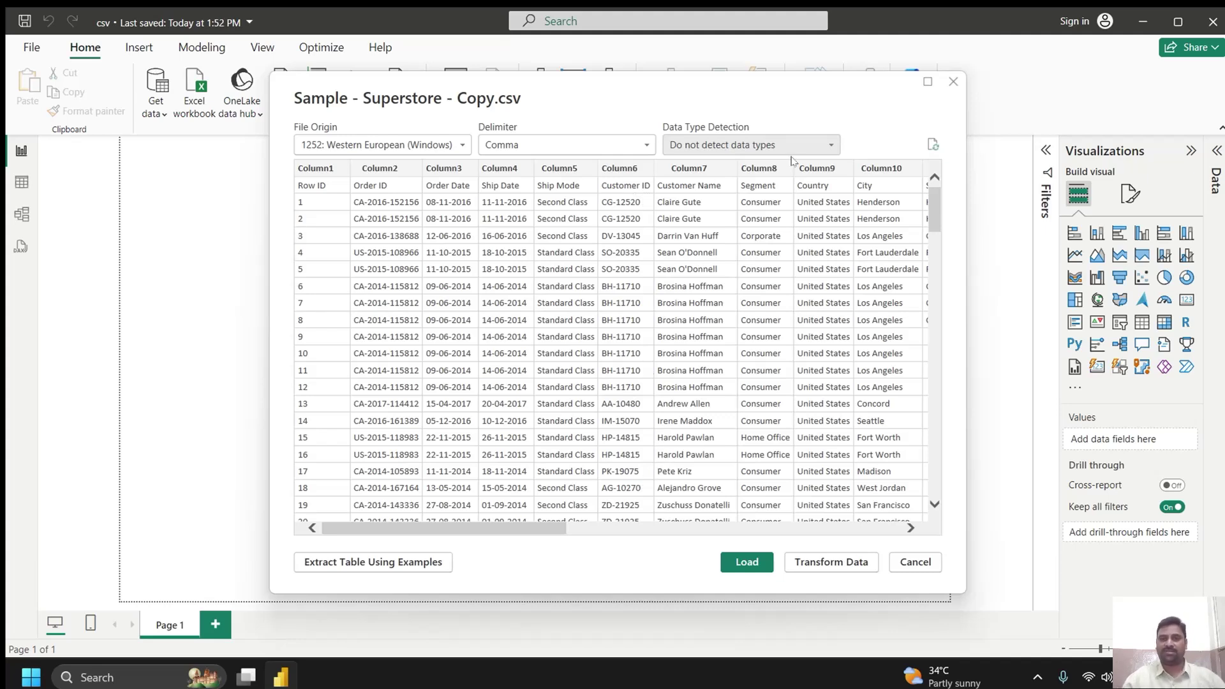
pyautogui.click(811, 146)
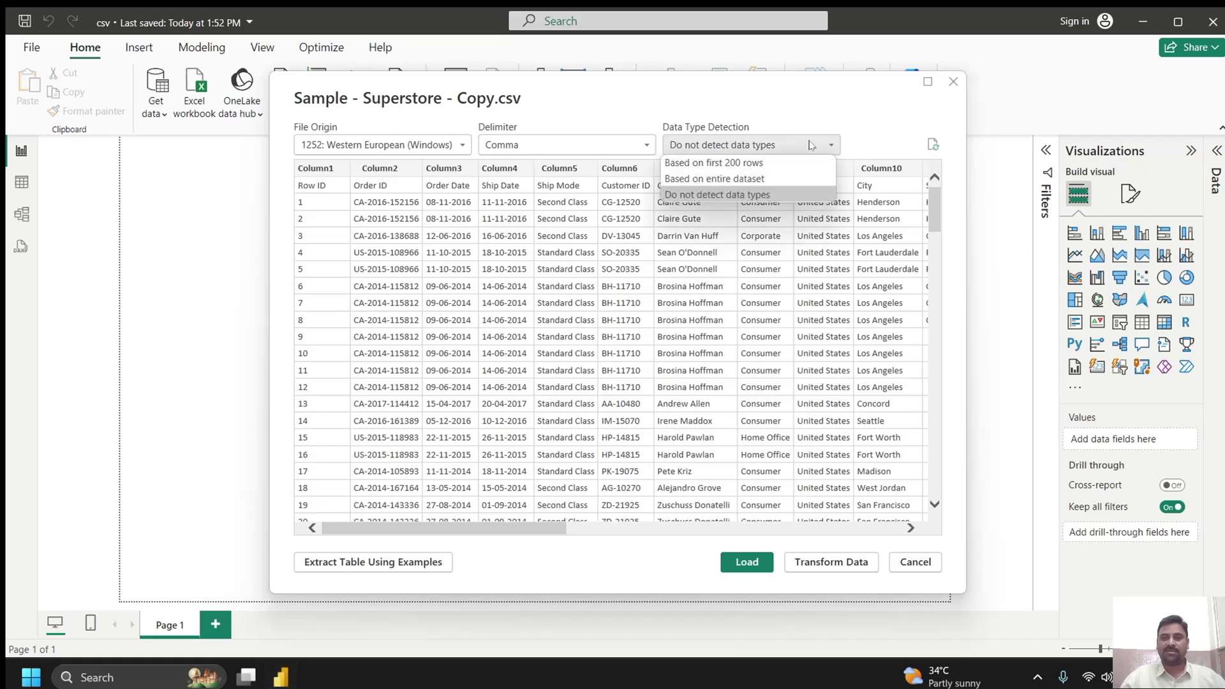
pyautogui.click(787, 163)
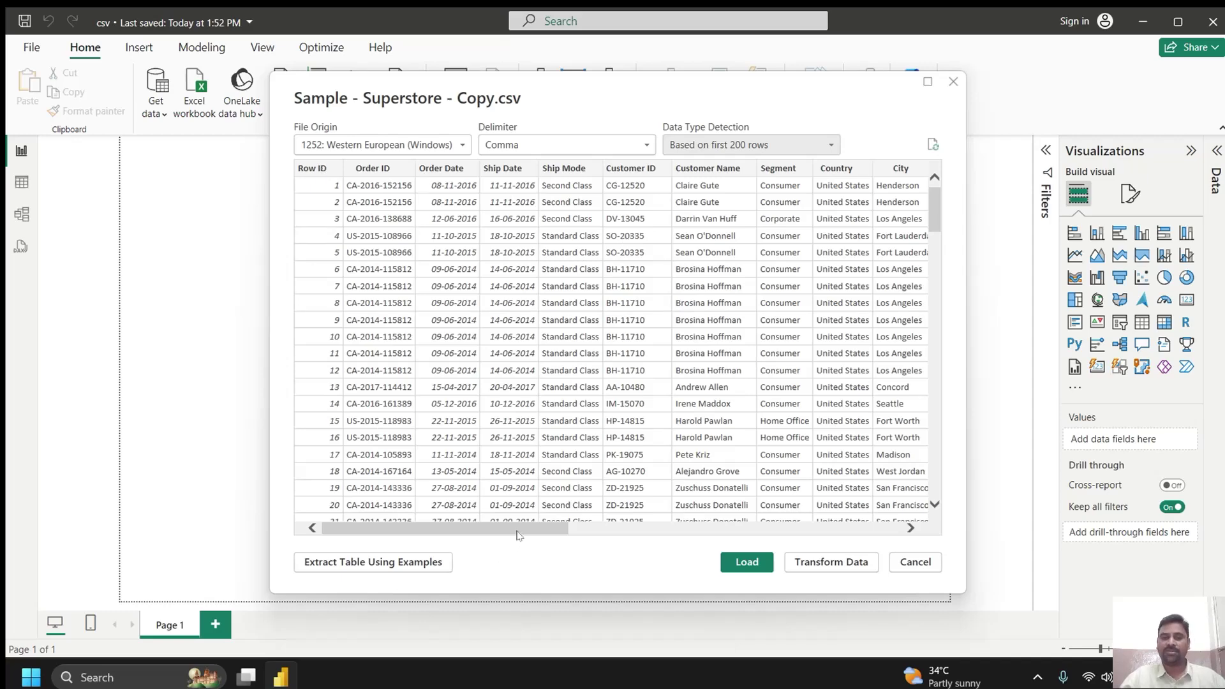
# Load the previewed Superstore data into the report and expand its table to list the fields.
pyautogui.moveTo(518, 528); pyautogui.dragTo(384, 528)
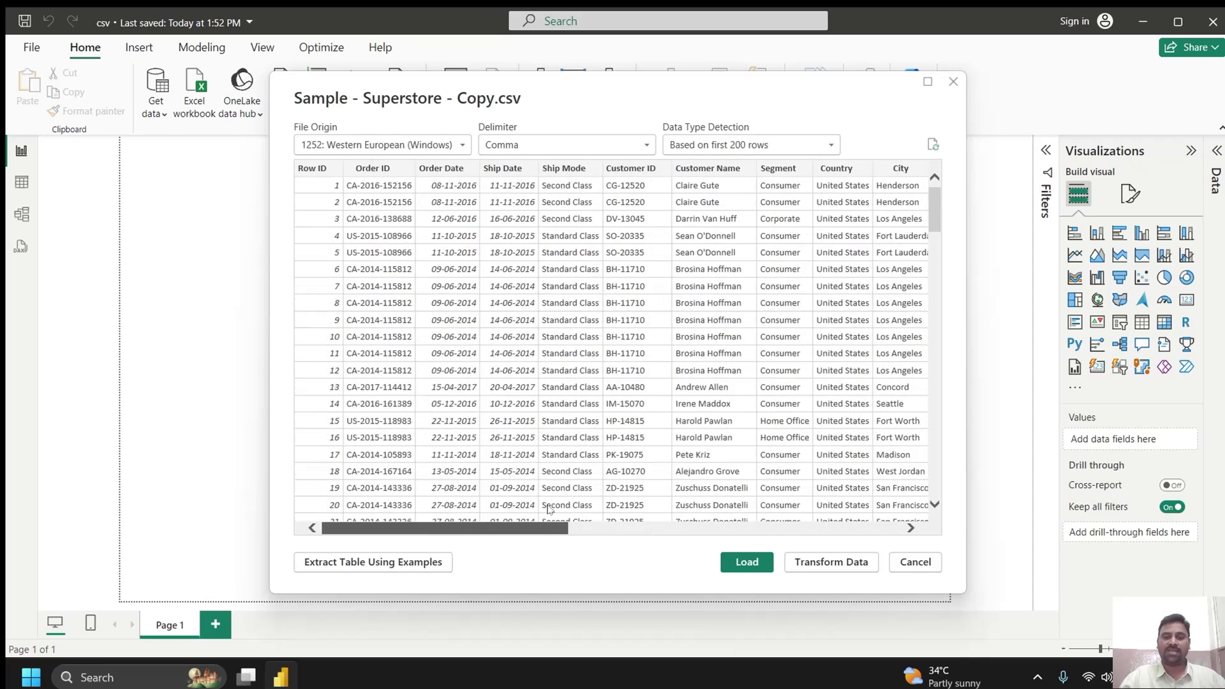
pyautogui.click(754, 568)
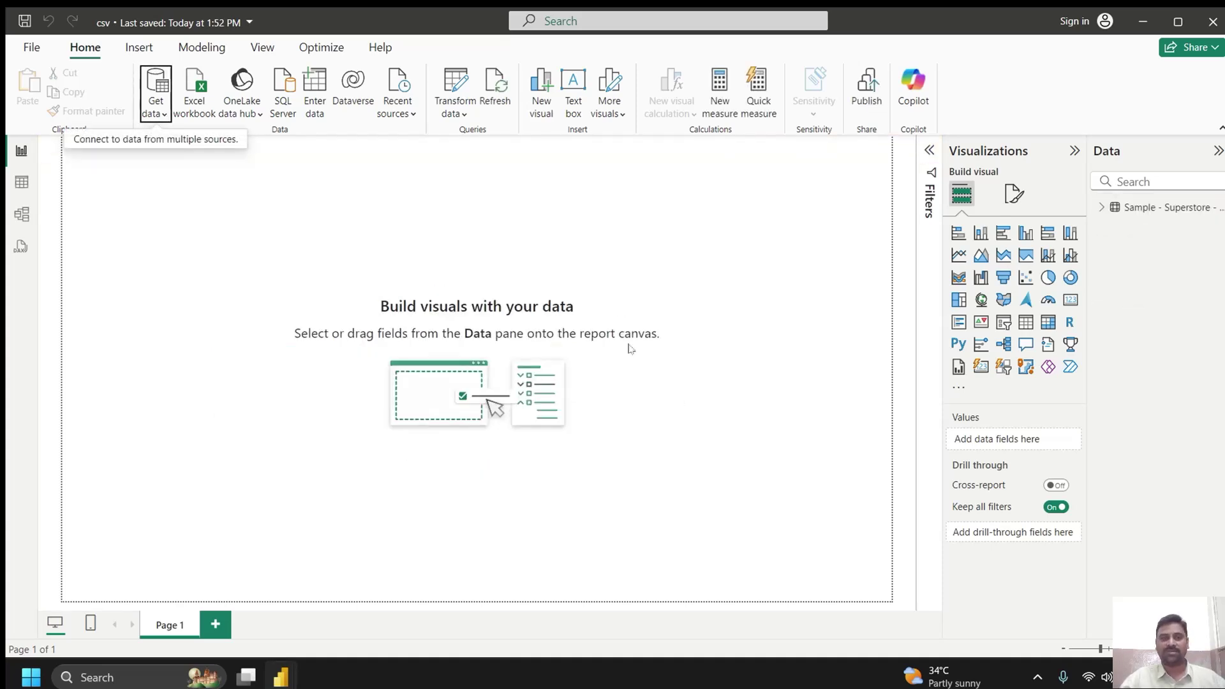
pyautogui.click(1102, 208)
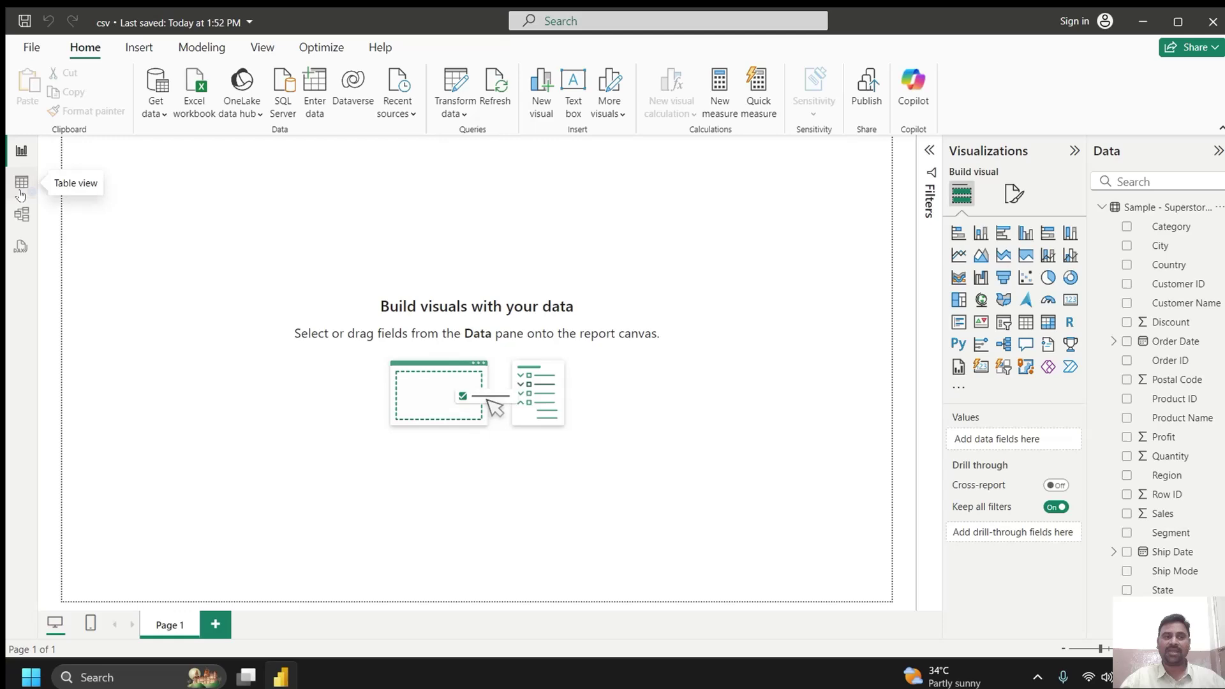
# Examine the loaded Superstore table in Table view and Model view, and return to Report view.
pyautogui.click(20, 185)
pyautogui.click(20, 192)
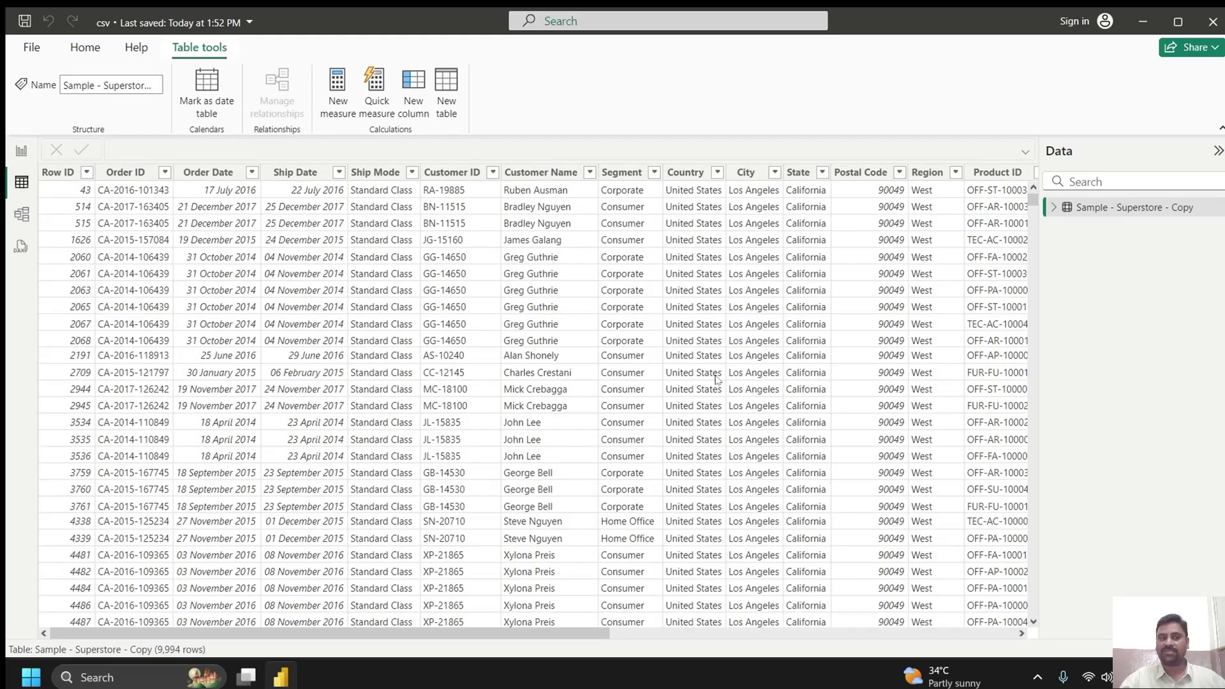
pyautogui.click(21, 215)
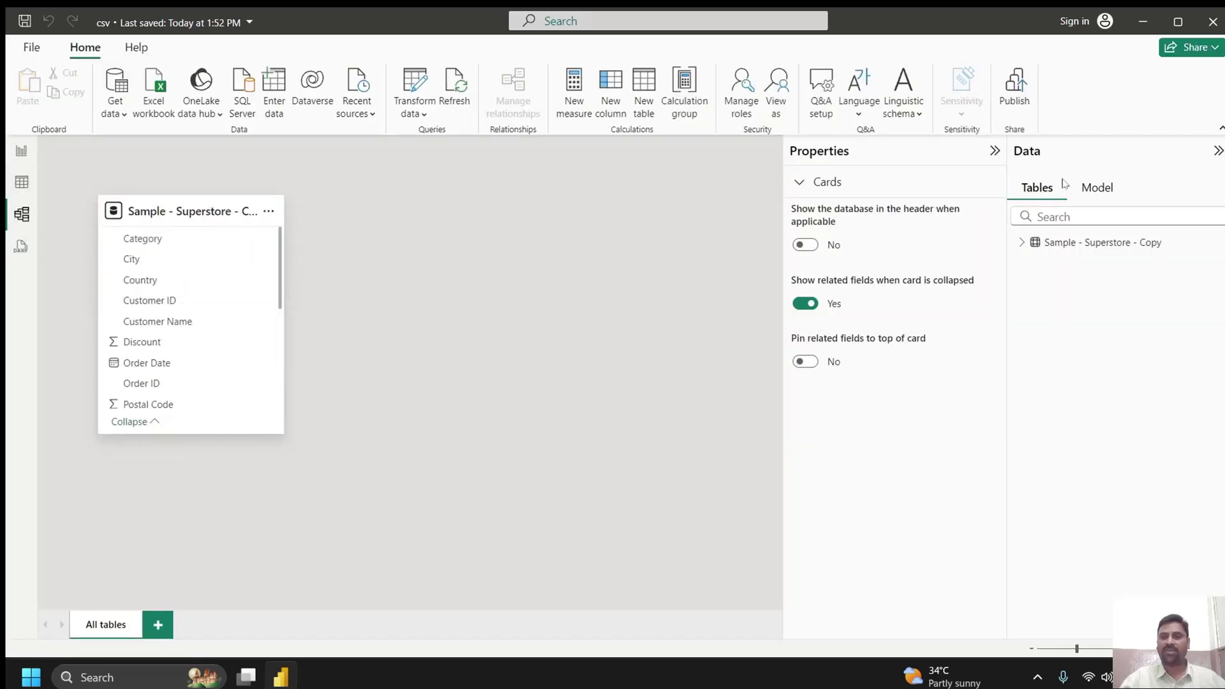
pyautogui.click(993, 153)
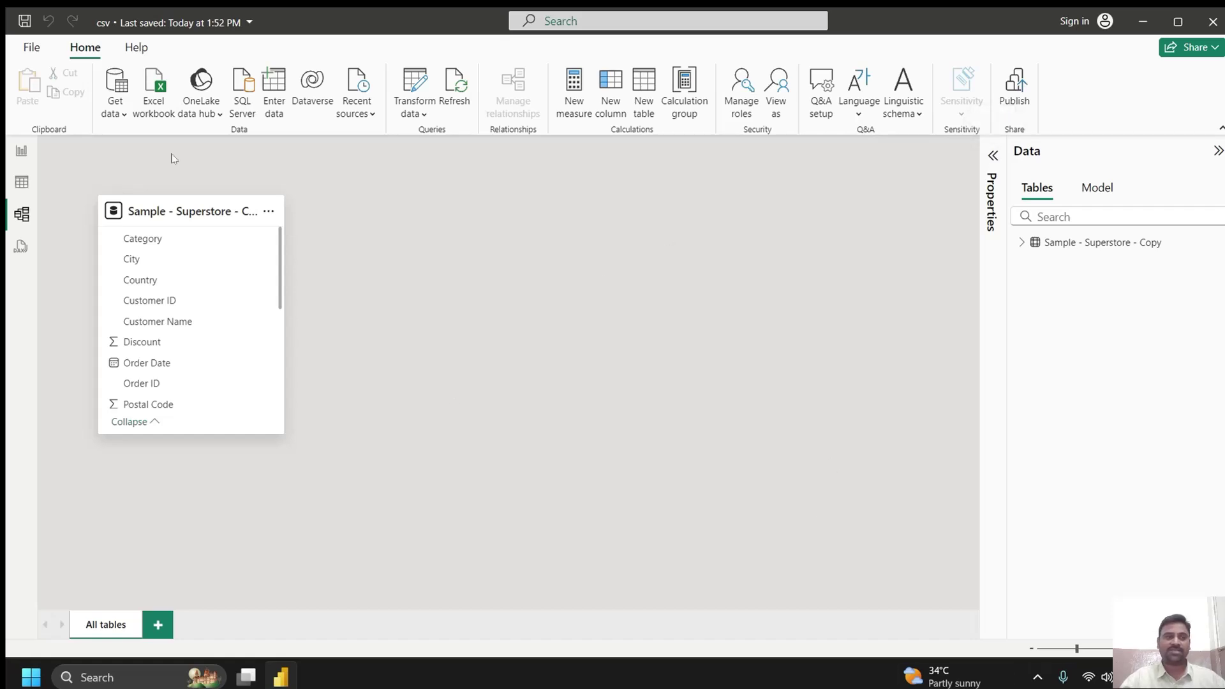
pyautogui.click(22, 152)
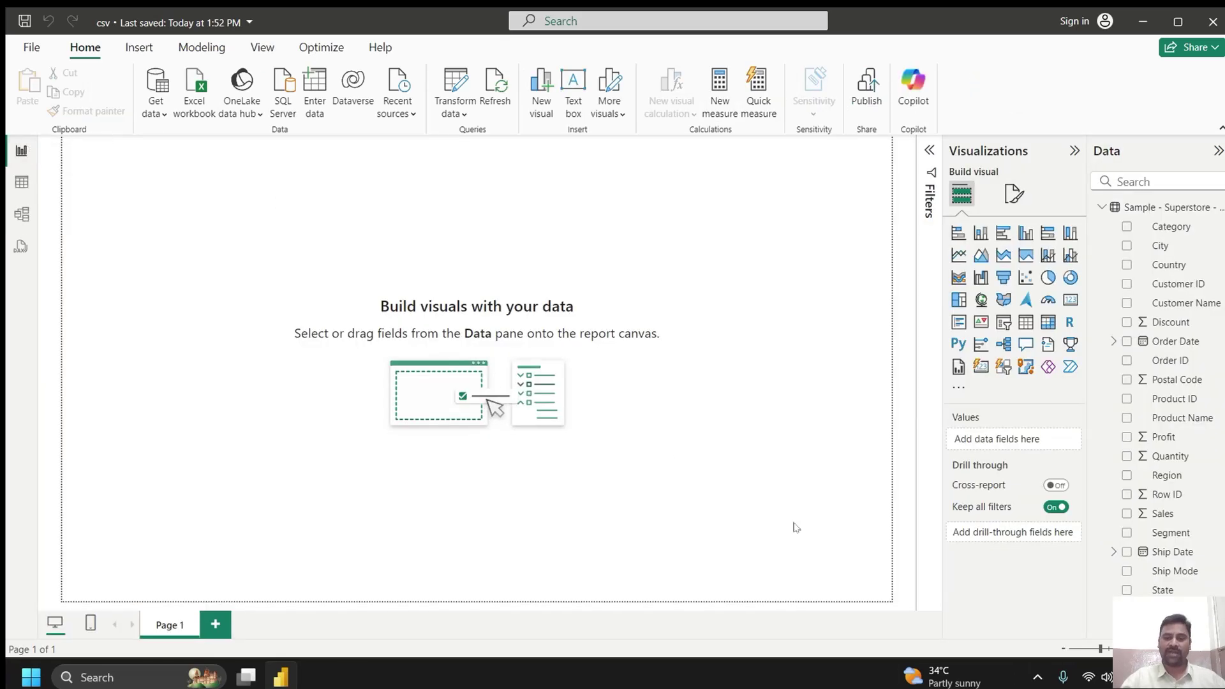
pyautogui.hotkey('alt', 'Tab')
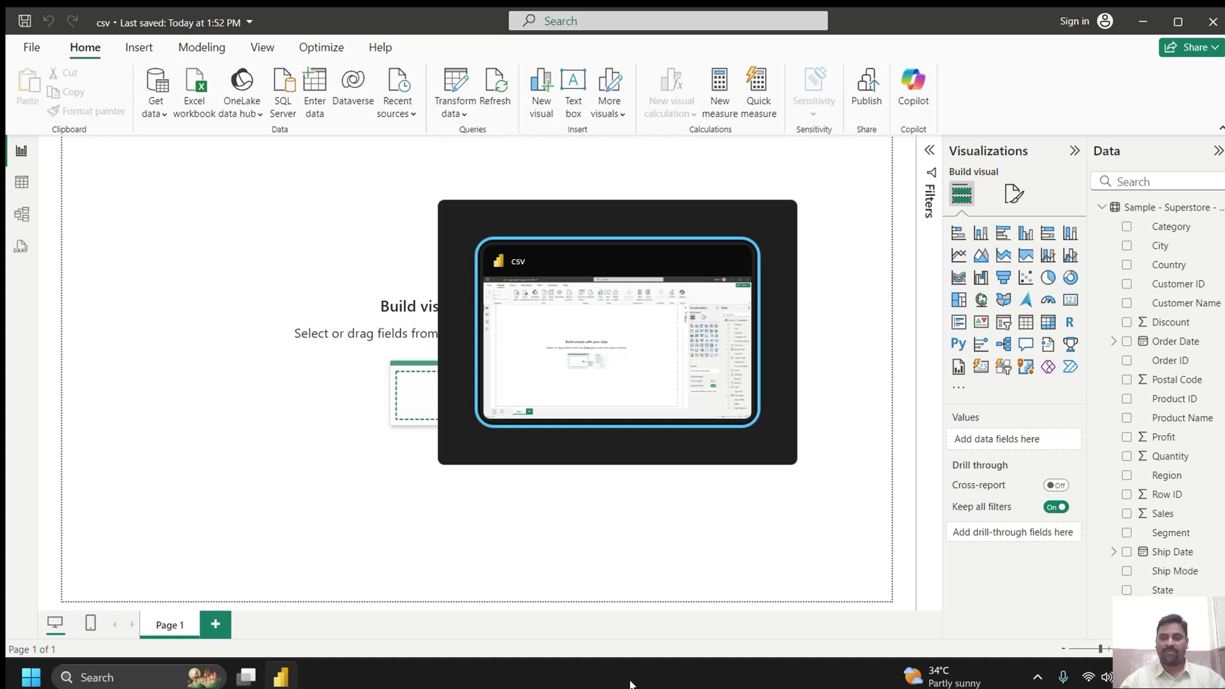
pyautogui.click(1034, 683)
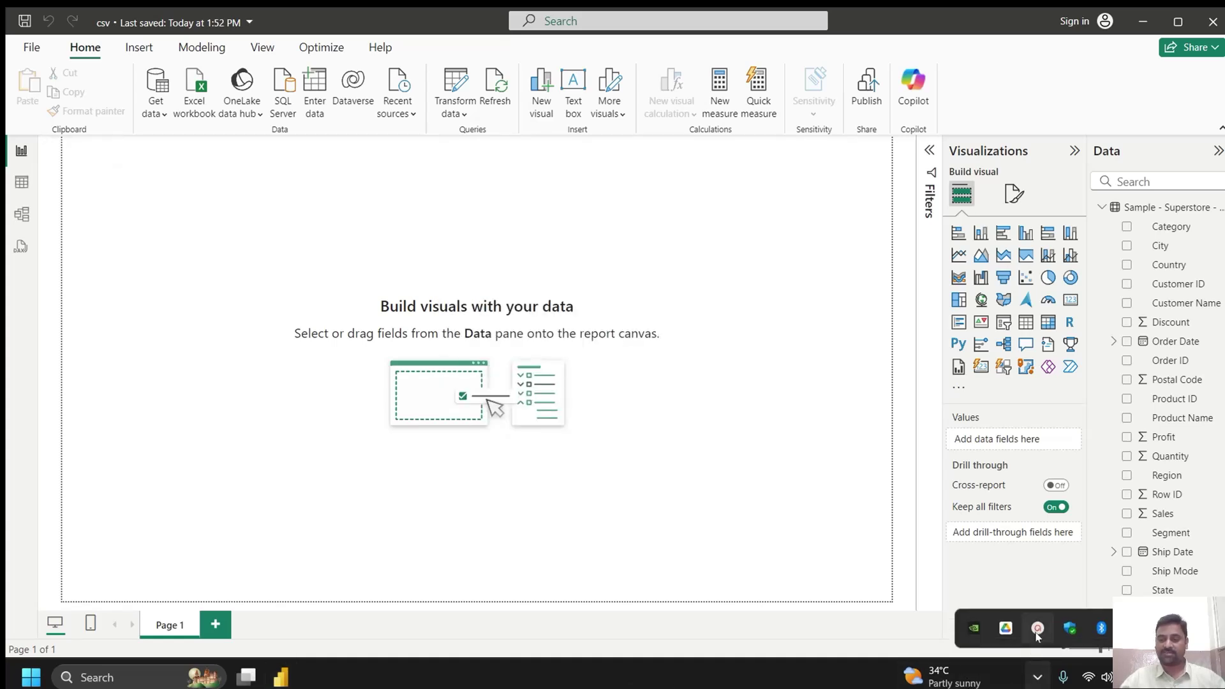